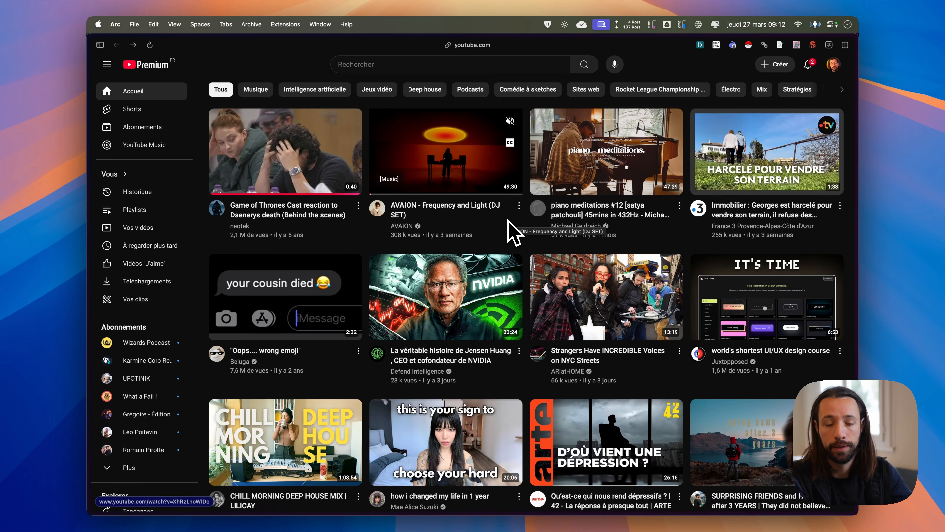
Step: Find the "Why can't I scale?" video in YouTube's results for "alex hormozi" and capture a screenshot of its thumbnail
scroll(472, 301, "down", 6)
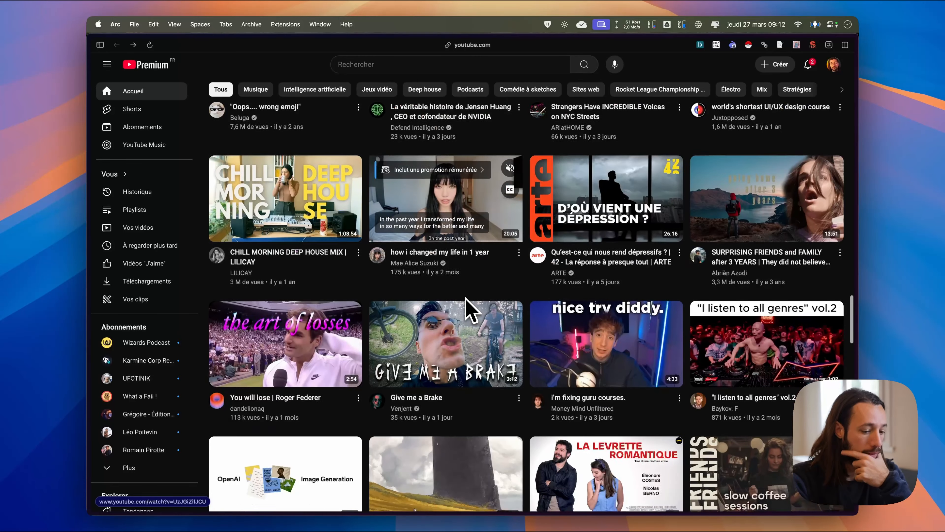
scroll(471, 309, "down", 10)
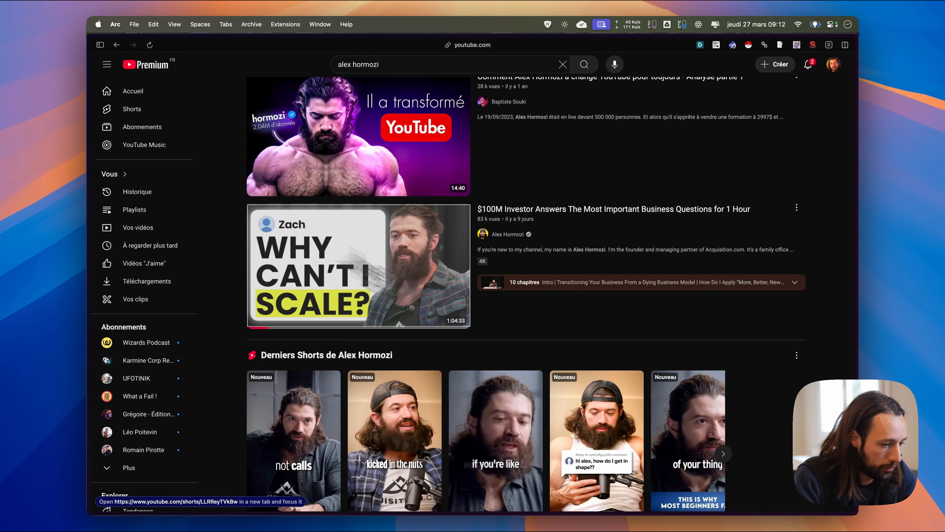
left_click_drag(247, 204, 471, 327)
Step: Switch to ChatGPT and attach the captured thumbnail screenshot to a new message
key("super+space")
type("c")
key("Return")
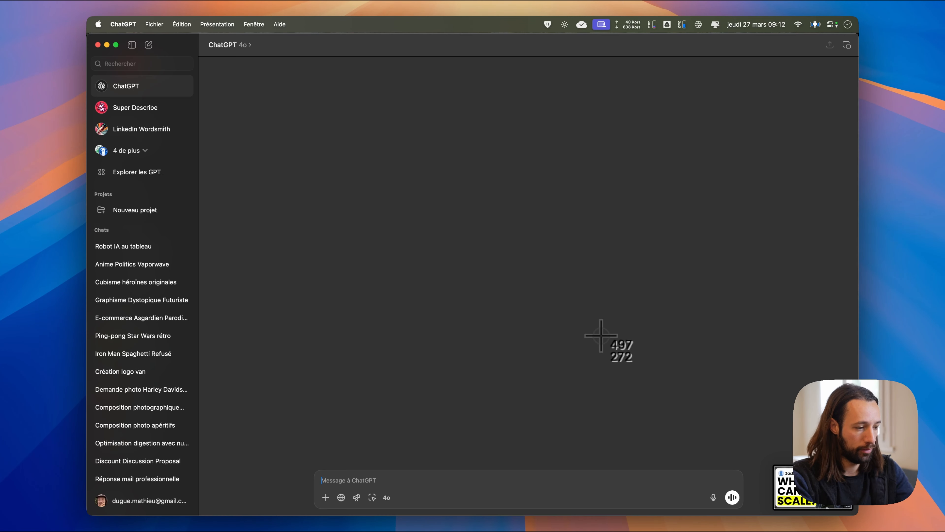
left_click_drag(813, 486, 506, 480)
Step: Write "Est-ce que tu peux remplacer le texte par" followed by "ChatGPT 4o", "VS" and "Reve Image" on separate lines
type("Est-)c")
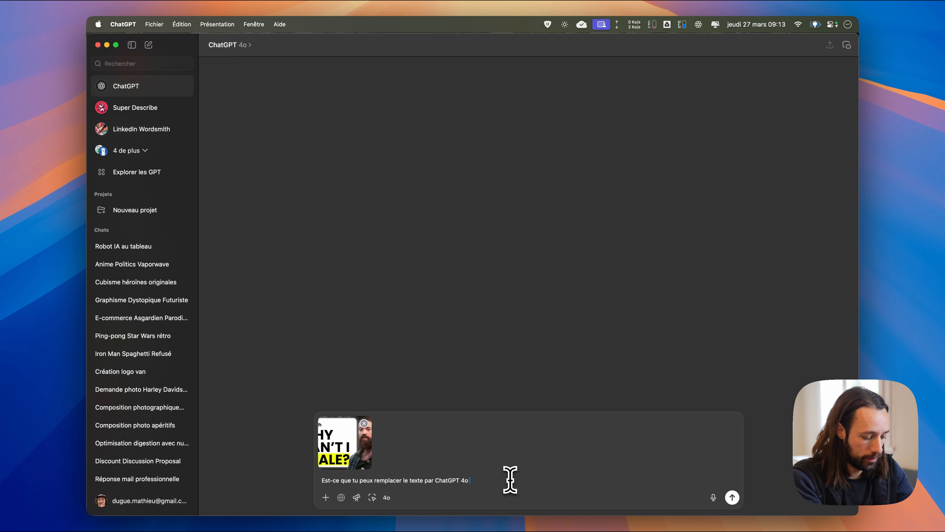
key("shift+Return")
type("VS")
key("shift+Return")
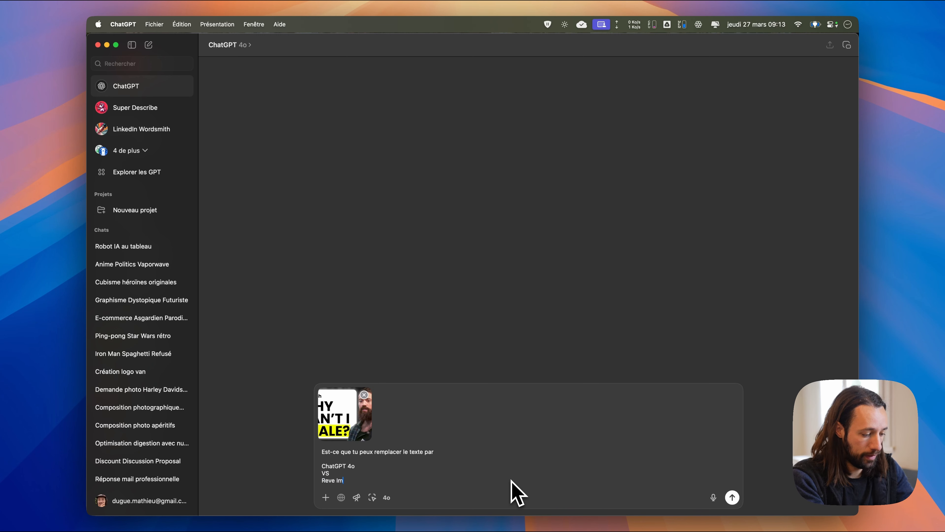
type("Reve Image")
key("shift+Return")
Step: Add "Et remplace l'image de l'homme par une femme surprise avec les yeux écarquillée" to the prompt and send it
key("shift+Return")
type("Et ramplace l'image de l'homme par une femme")
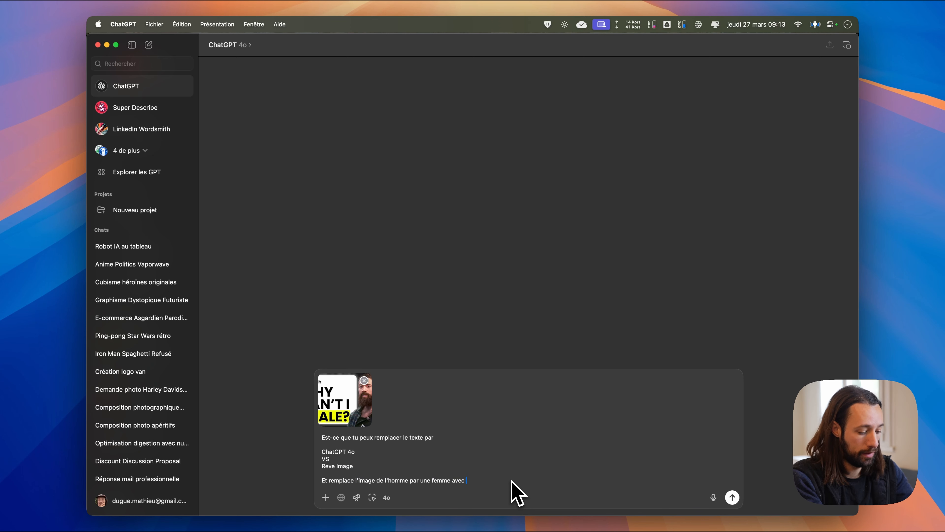
type("avec les y")
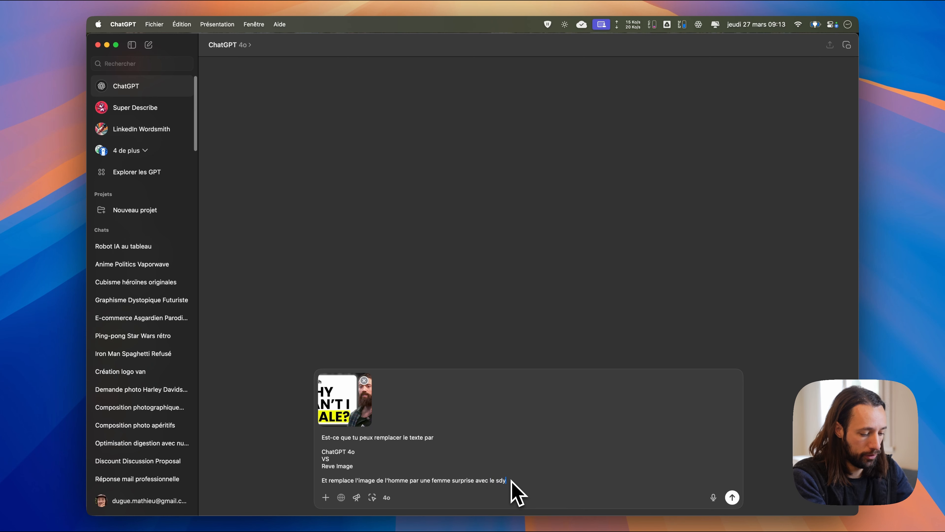
type("eux éc")
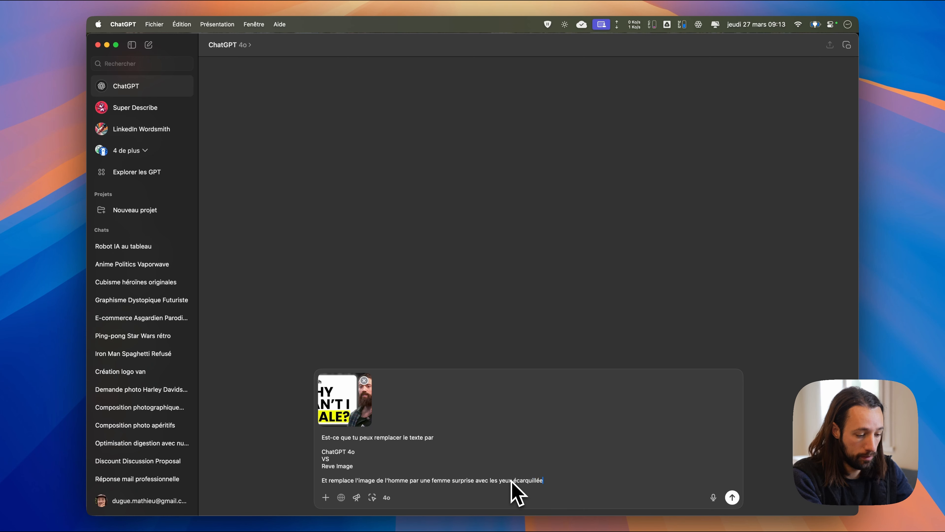
type("arquillée")
key("Return")
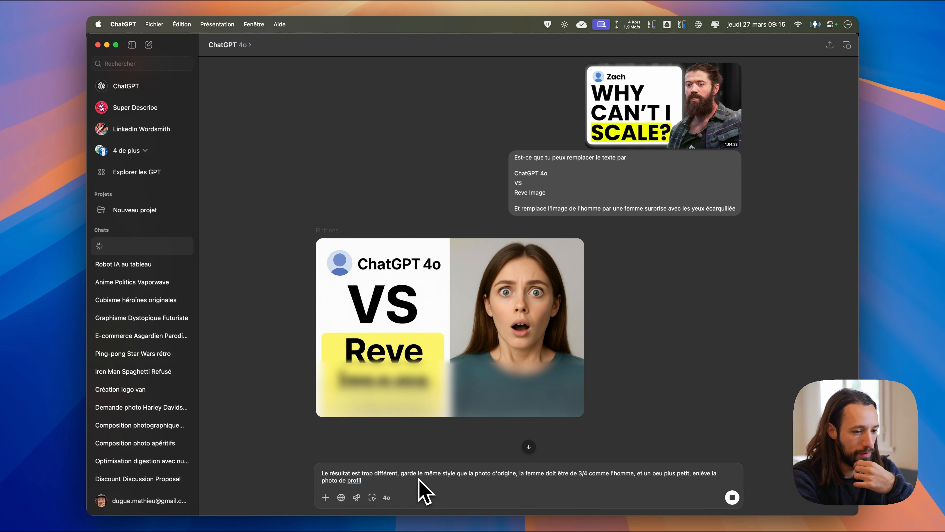
Step: Finish the follow-up prompt with "username pour juste mettre le texte, et garde le sous forme de modal avec les effets visuels stp" and send it
type("username pour juste mettre le texte, et g")
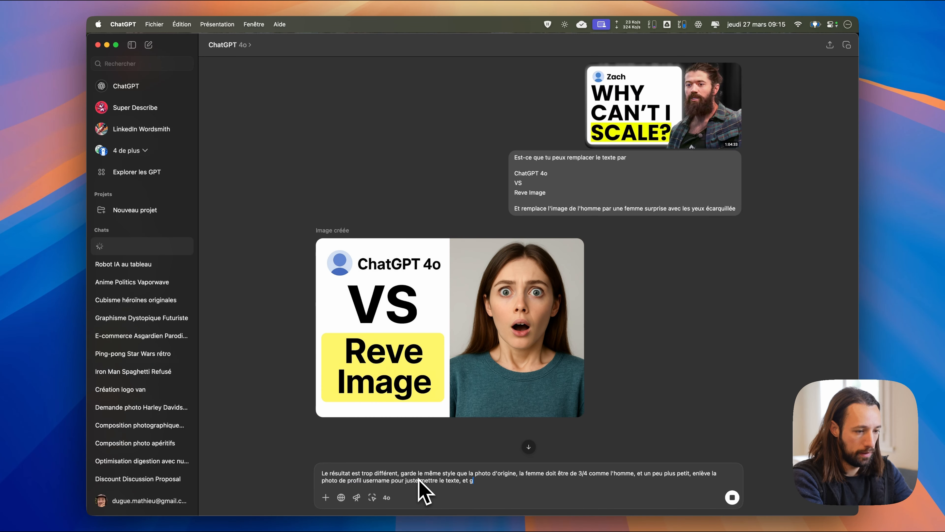
type("arde le sous forme ")
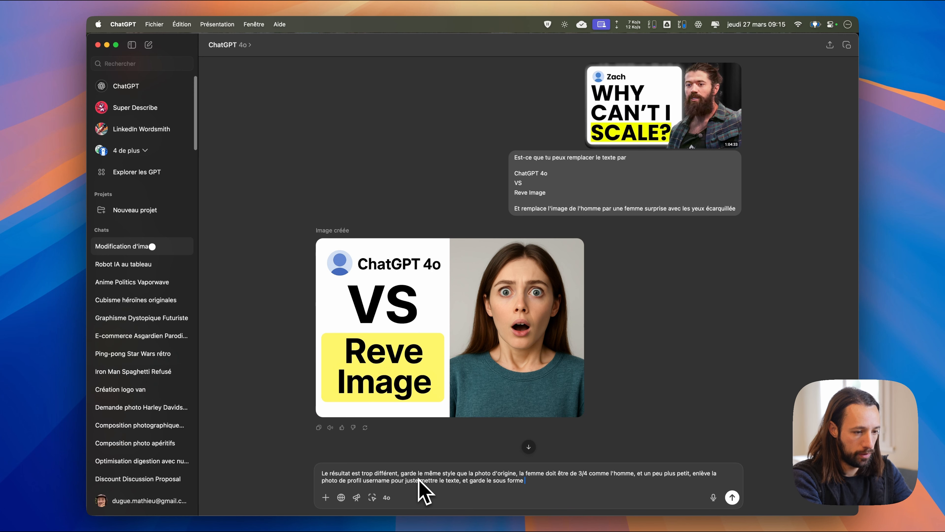
type("de ")
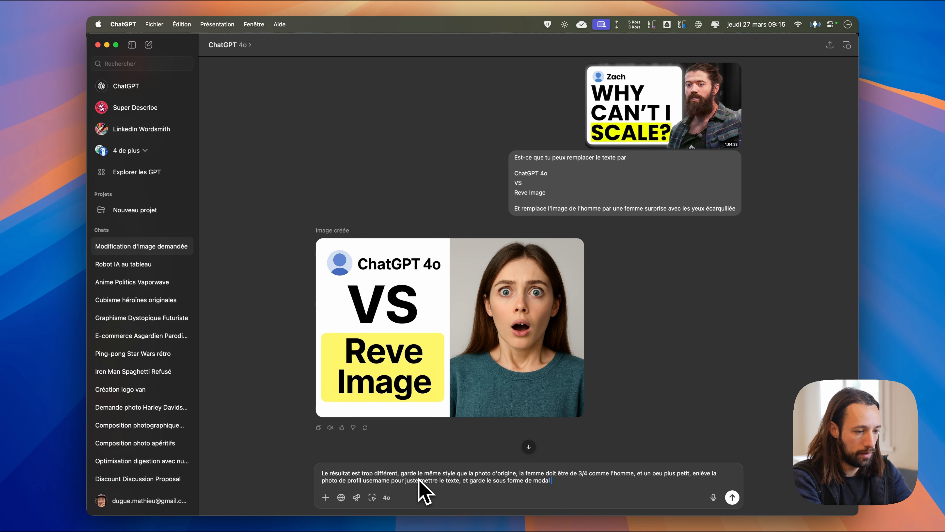
type("modal avec les effe")
type("ts visuels stp")
key("Return")
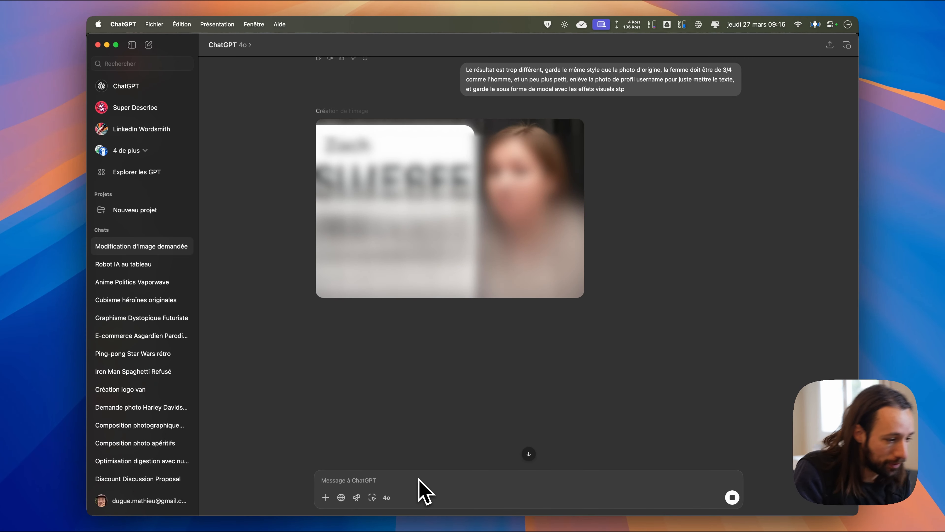
Step: Draft a prompt, in French, to replace the name on the card with "Le grand test" and point out that the modal's left edge is not visible
scroll(479, 359, "up", 10)
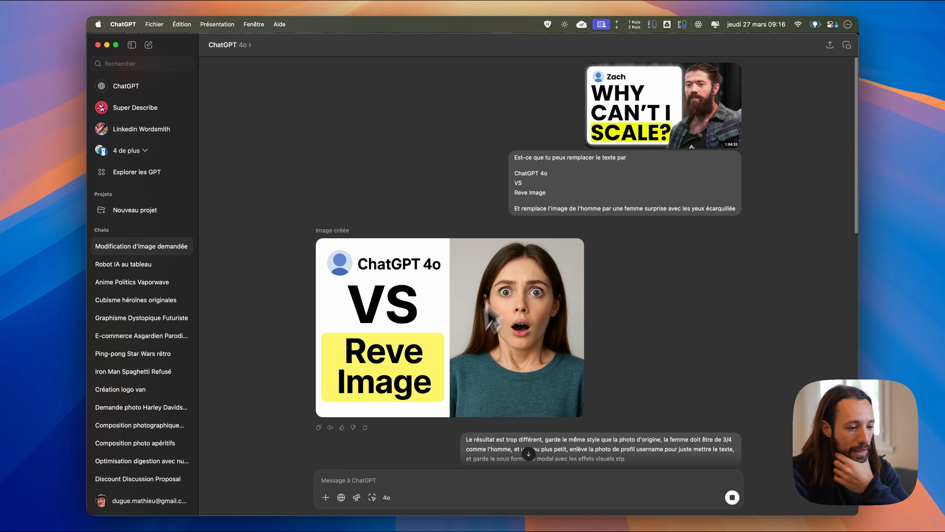
scroll(469, 353, "down", 7)
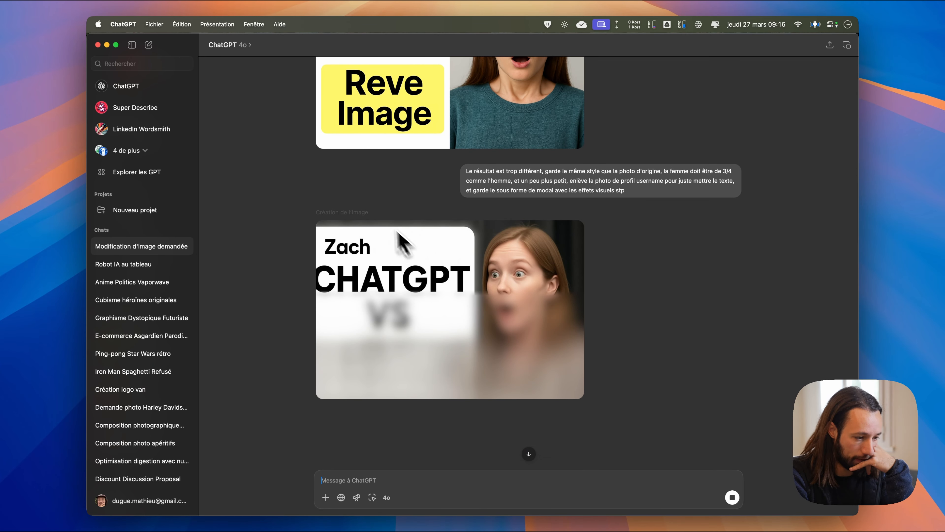
type("Remplace Zach par \"Le")
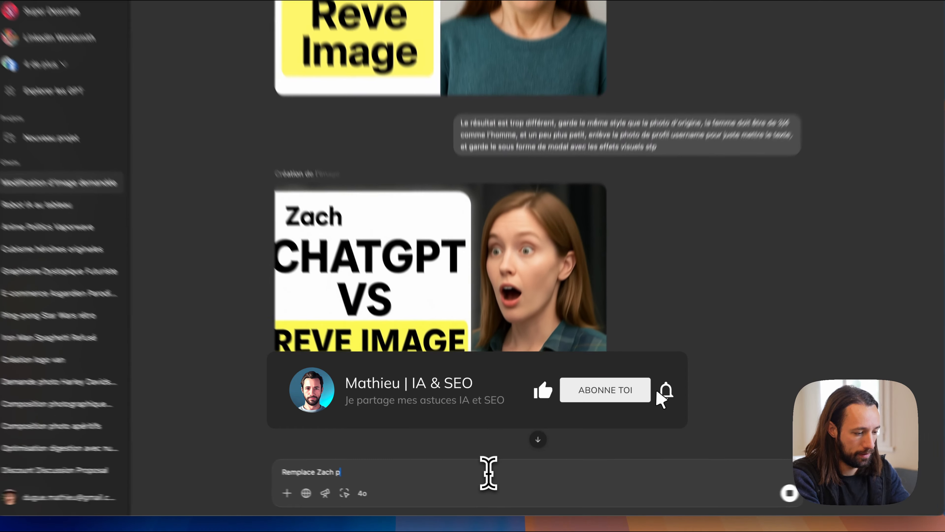
type(" grand ")
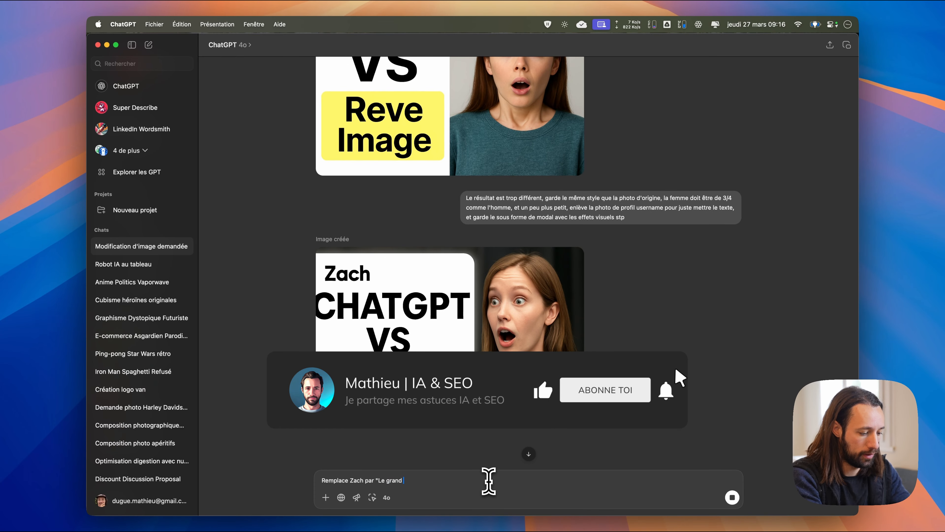
type("test\", et attention je ne vois pas le bord gauche de la modal, fait la femme un peu moins")
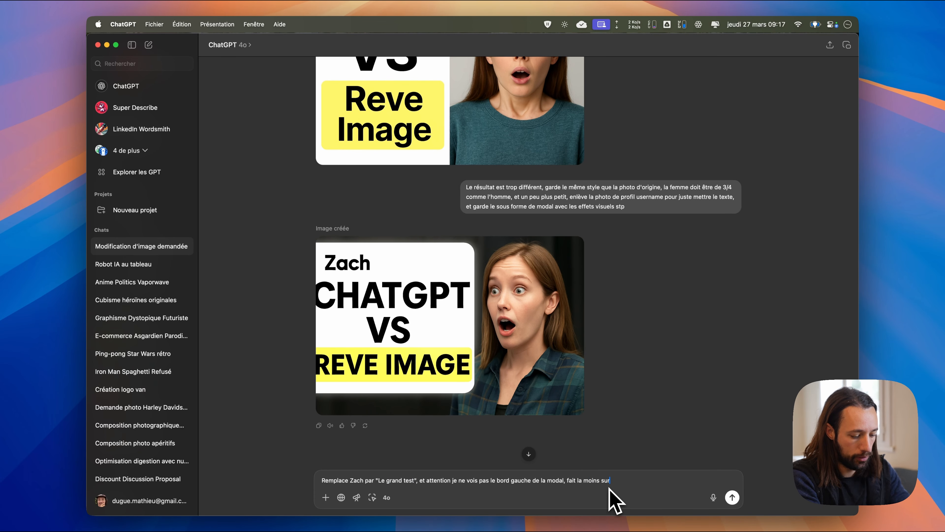
Step: Extend the prompt with "fait la femme un peu moins surprise et un peu plus contente, et blonde" and send it
type(" surprise et un peu plus contente")
key("alt+Left")
key("alt+Left")
key("alt+Left")
key("alt+Left")
key("alt+Left")
type("femme un peu")
key("alt+Right")
key("alt+Right")
key("alt+Right")
key("Right")
type("un peu plus contente")
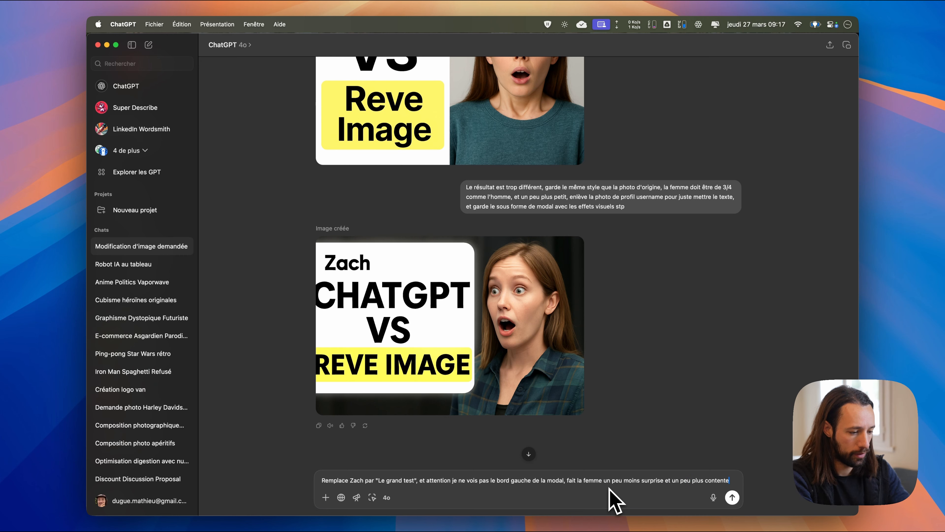
type(", et blonde")
key("Return")
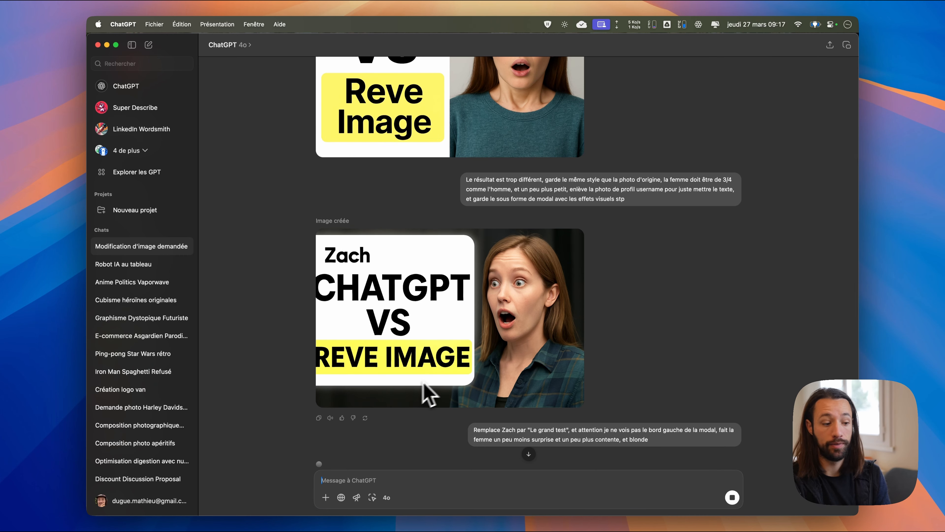
Step: Compare the generated thumbnails in the conversation with the original screenshot, viewing the original enlarged
scroll(434, 324, "up", 4)
scroll(427, 336, "down", 4)
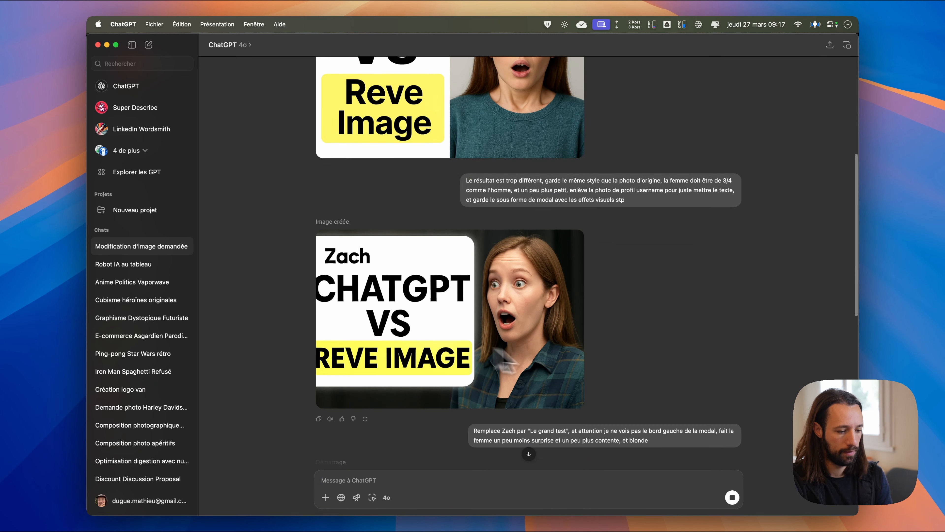
scroll(505, 357, "up", 5)
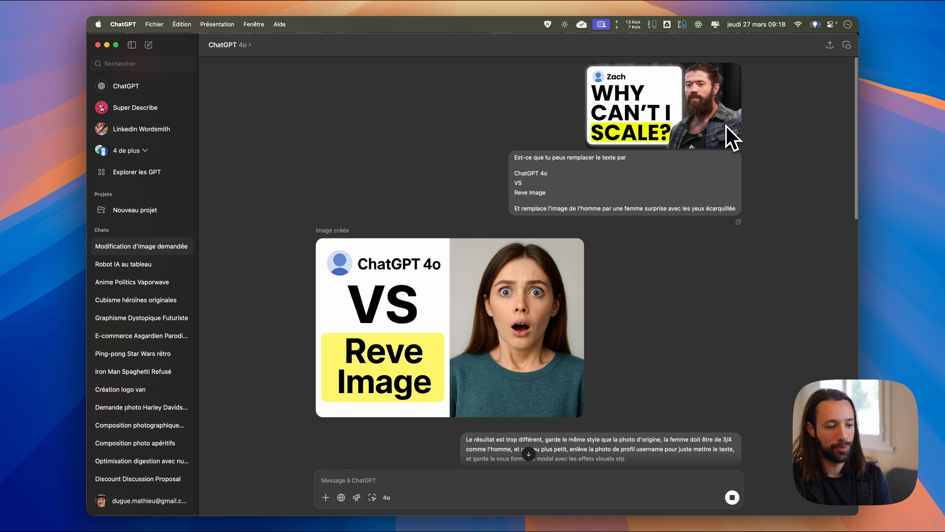
scroll(726, 156, "down", 5)
scroll(526, 148, "up", 3)
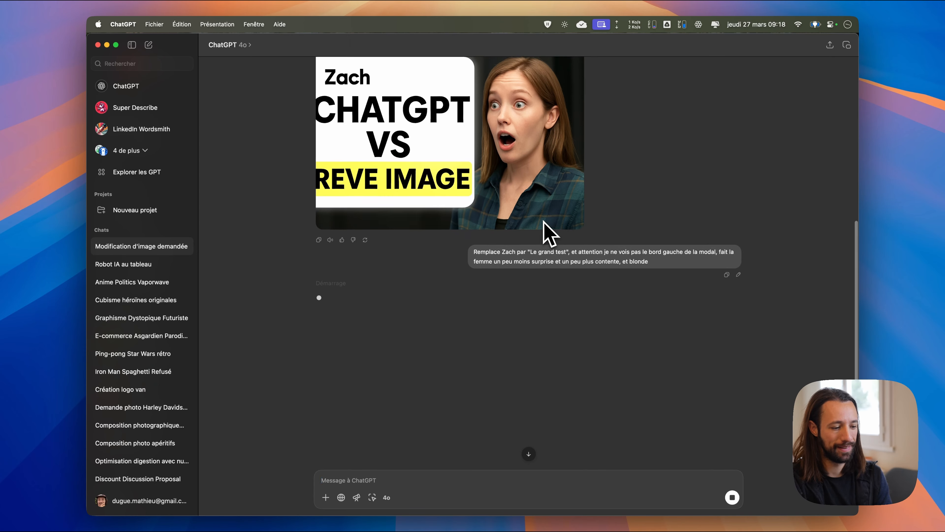
scroll(544, 232, "up", 6)
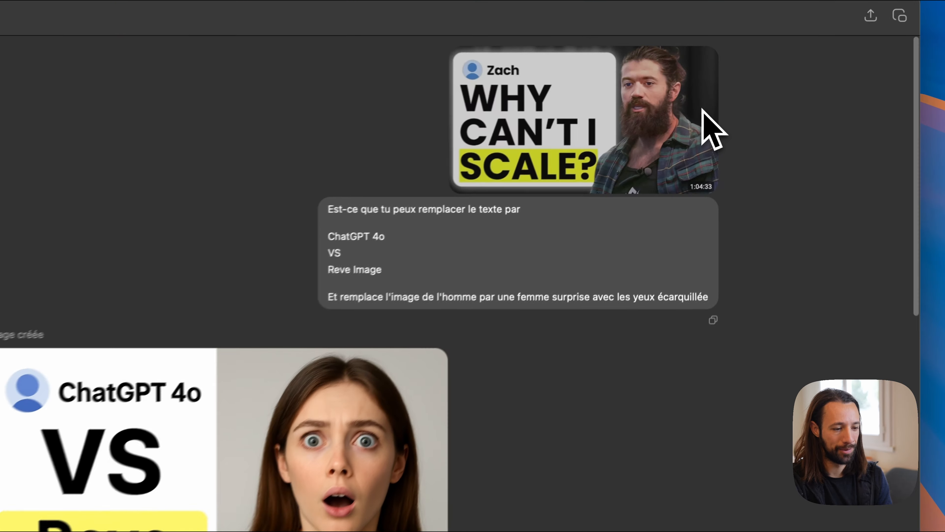
left_click(703, 109)
left_click(105, 84)
scroll(673, 183, "down", 10)
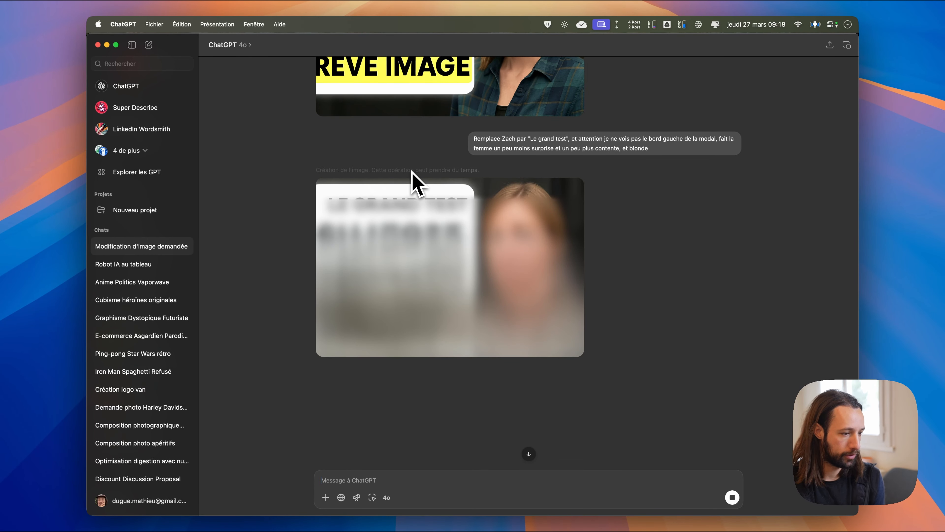
scroll(335, 241, "up", 3)
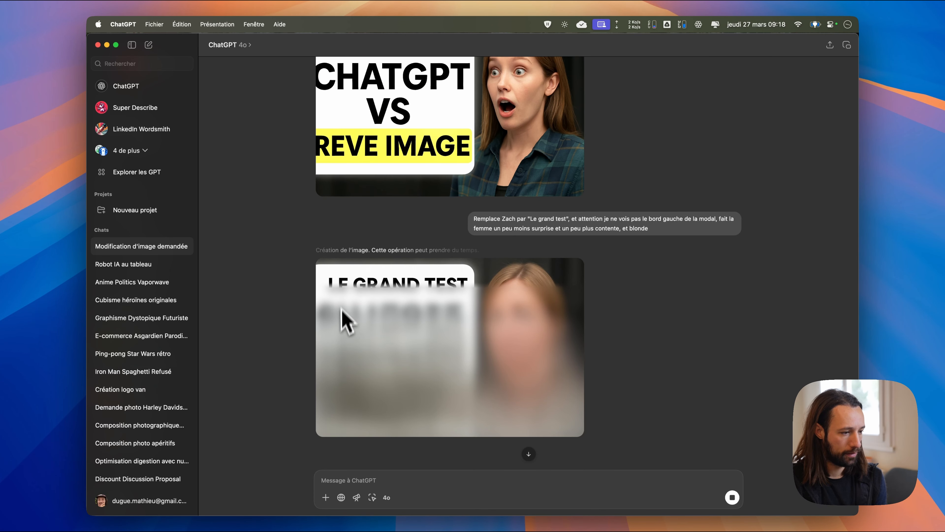
scroll(337, 224, "up", 1)
scroll(359, 194, "up", 5)
scroll(633, 283, "down", 8)
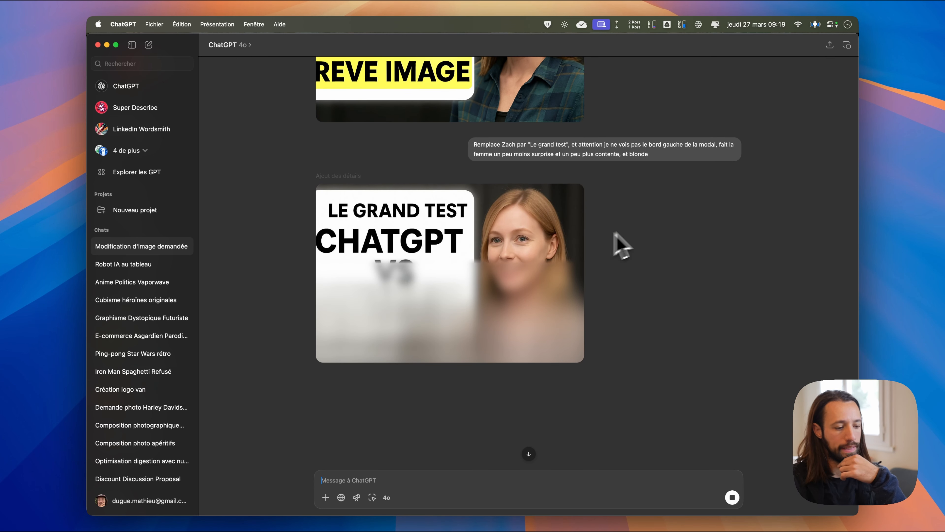
Step: Send a French prompt requesting an atypical but very pretty style for the woman to draw more attention, plus a tiny "Image Generation" subtitle
type("Tu peux donner ")
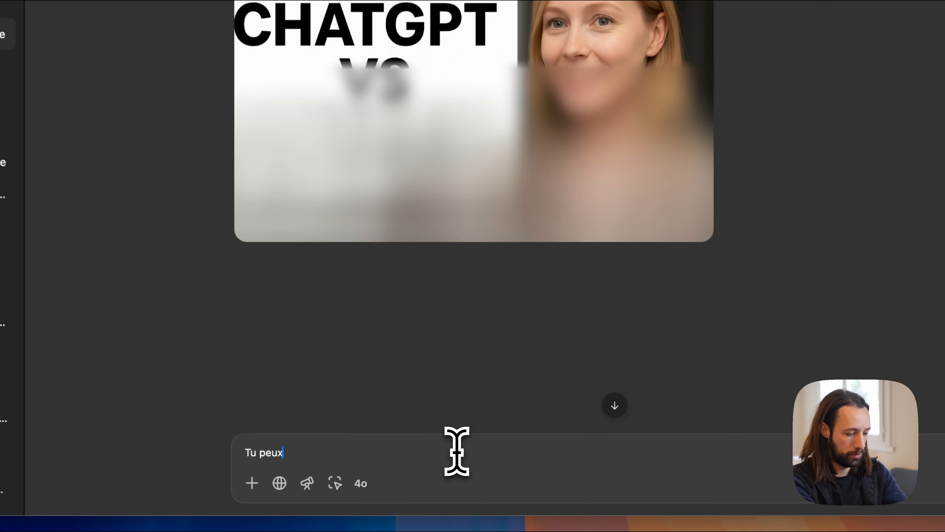
type("un style assez ")
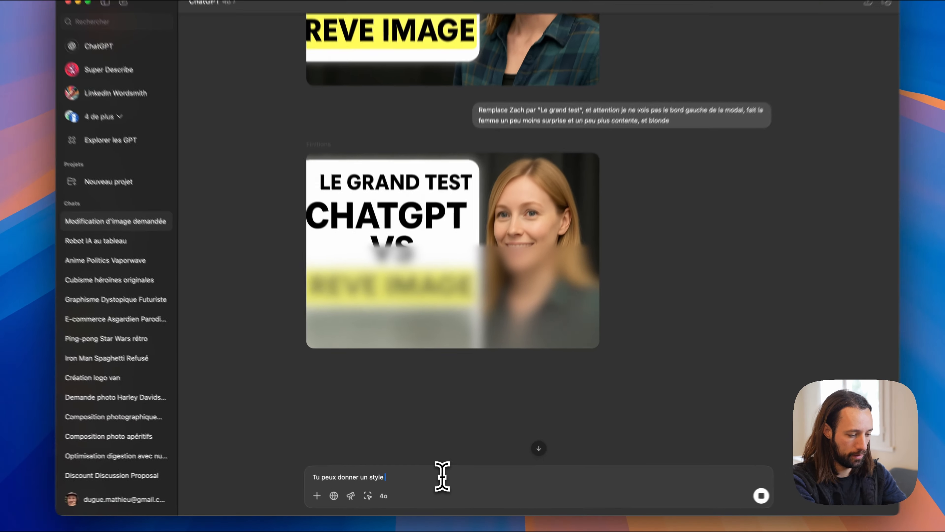
type("atypique mais très joli à la femme pour attirer encore plus l'oeil sur la miniature ?")
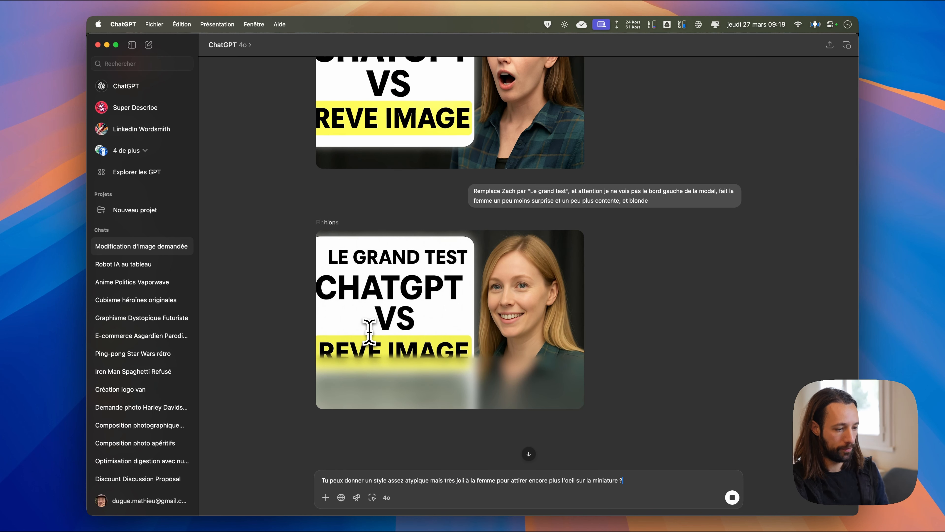
key("Return")
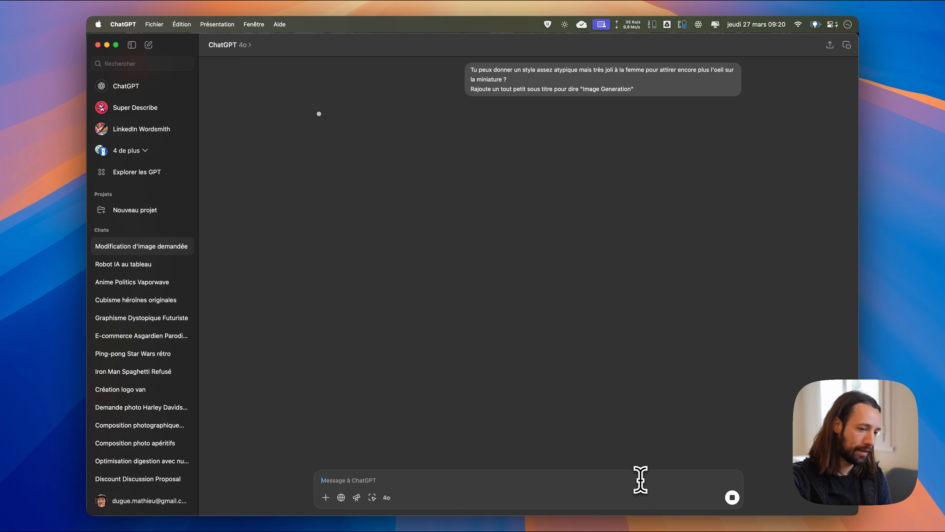
Step: Review the previous thumbnail versions and the progress of the newly requested image in the conversation
scroll(633, 428, "up", 10)
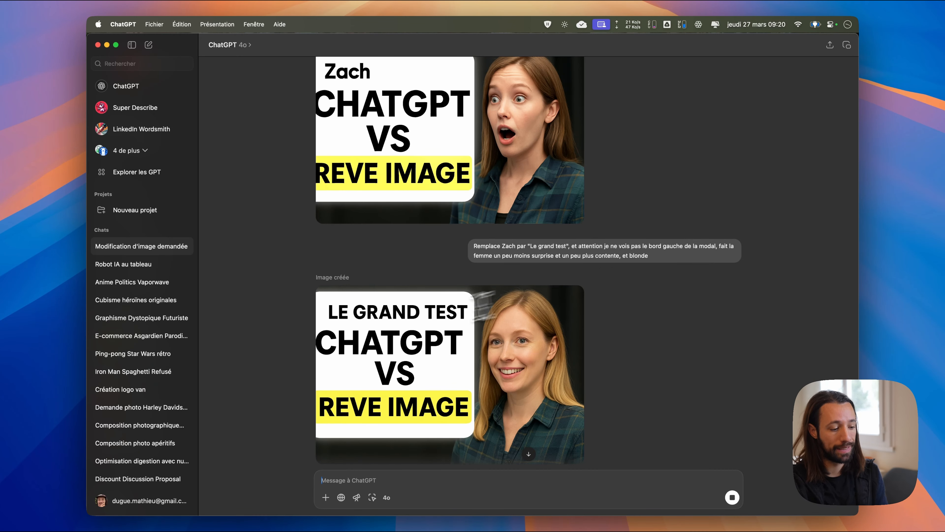
scroll(379, 332, "down", 3)
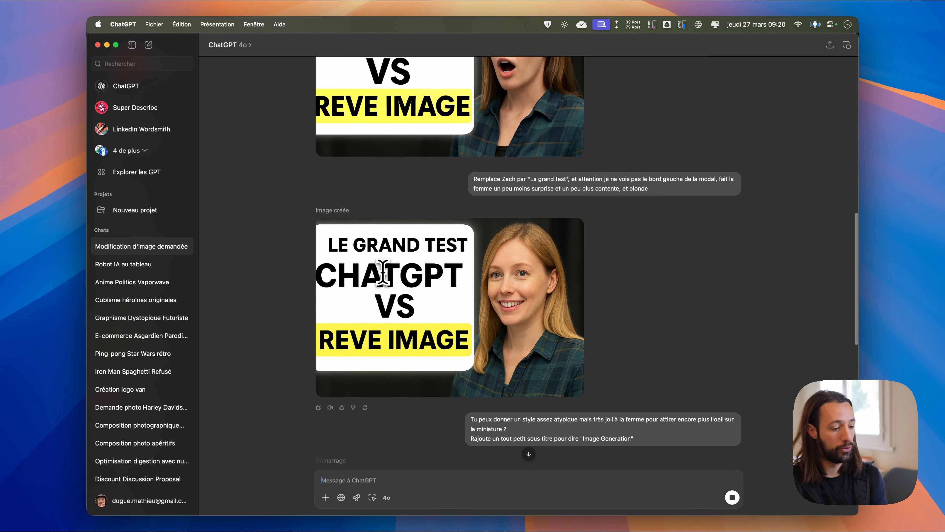
scroll(377, 278, "down", 8)
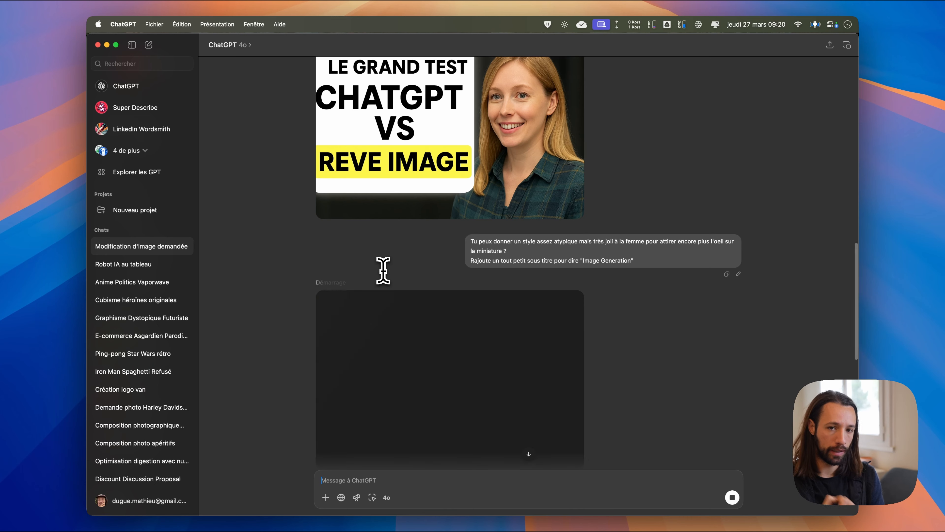
scroll(600, 206, "down", 5)
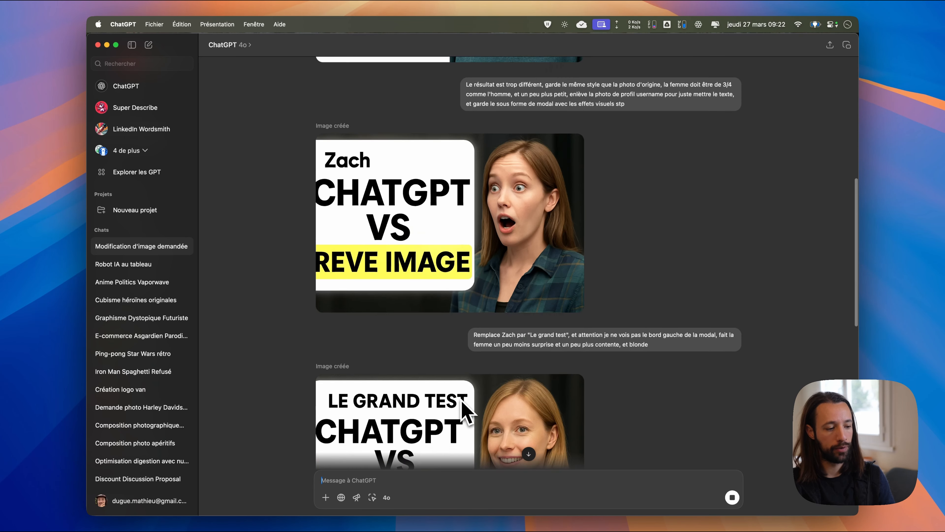
Step: Send a French prompt replacing the woman with a hanged man symbolising the death of graphic designers, wearing a "GRAPHISTE" t-shirt with an X-eyed dead emoji
scroll(512, 277, "up", 3)
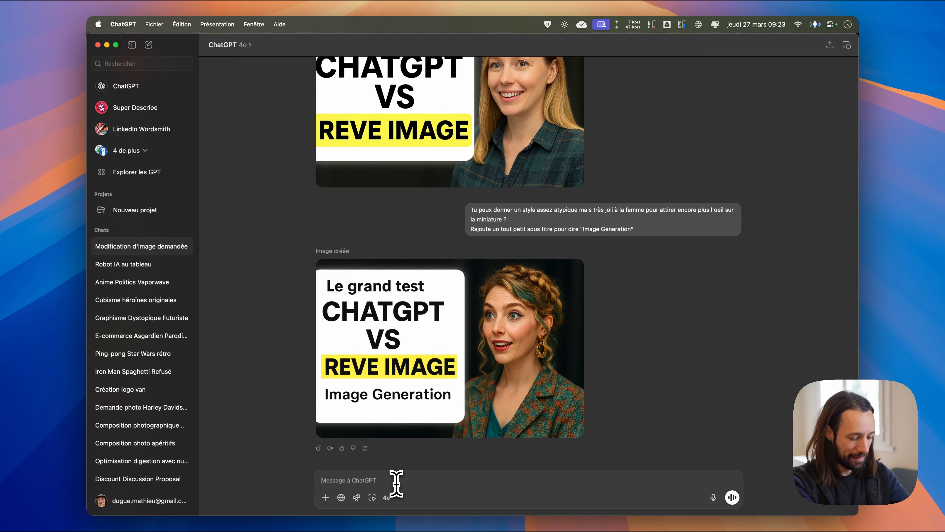
type("u peux")
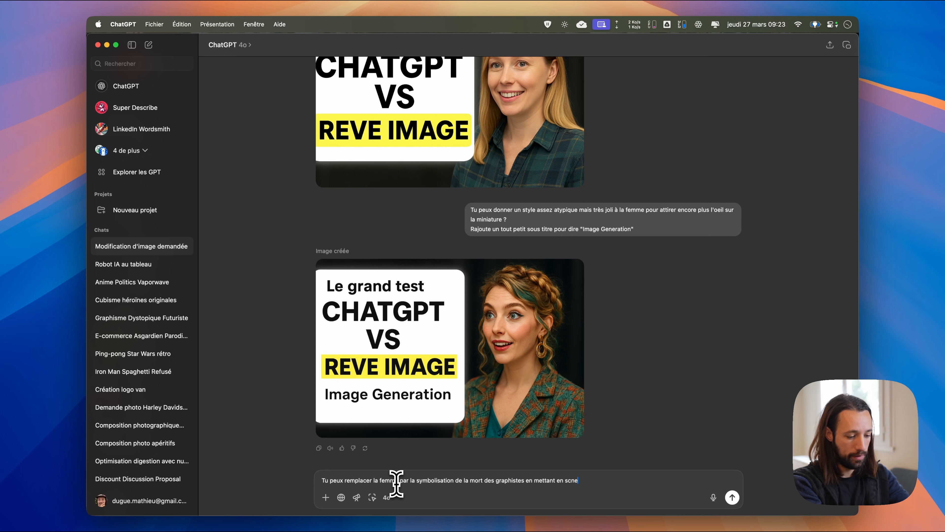
type("e un homme")
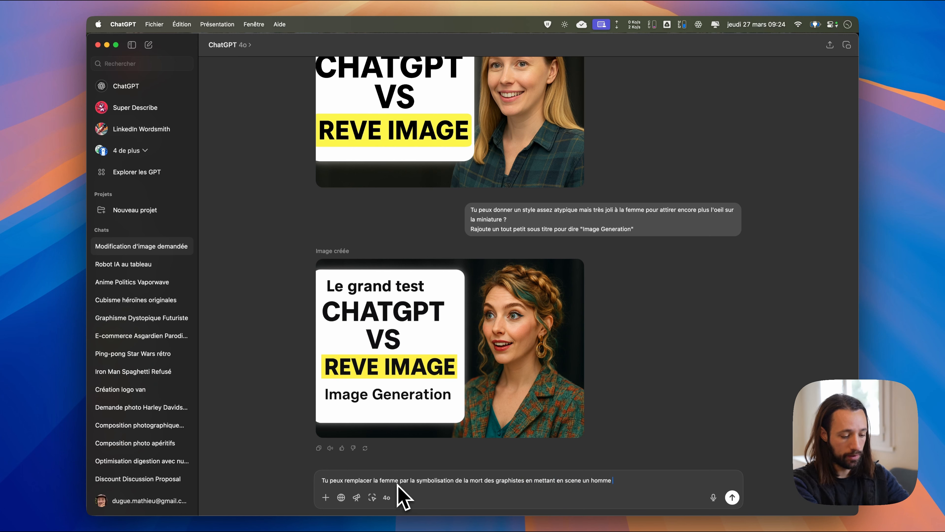
key("BackSpace")
key("BackSpace")
key("BackSpace")
key("BackSpace")
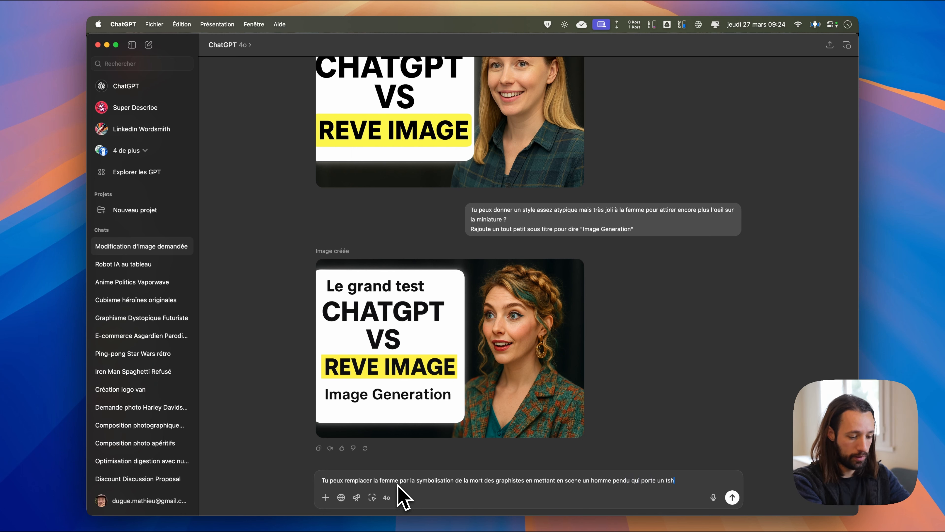
type("irt ou on lit très clairement le mot")
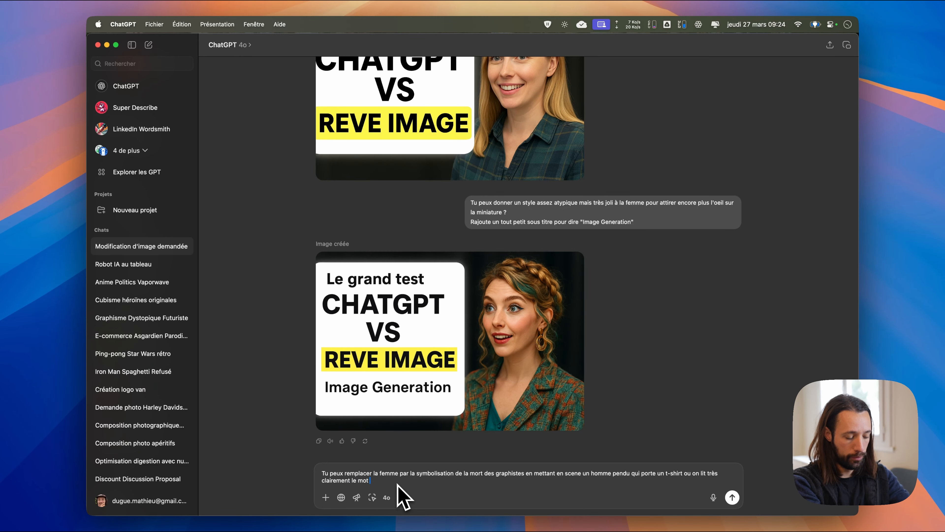
key("Return")
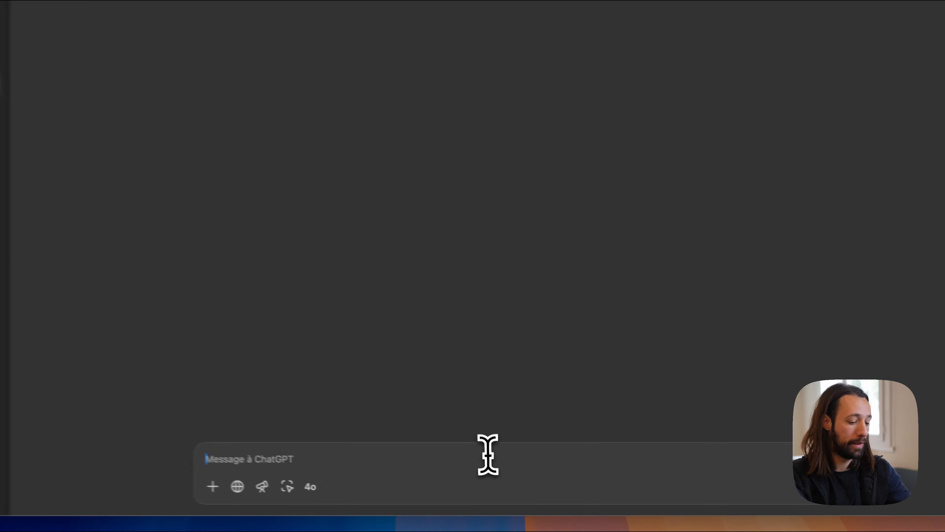
Step: Draft the reply "Ok le squelette avec le t-shirt c'est très bien, met un emoji avec les y" to the skeleton proposal
type("Ok le squelette ave")
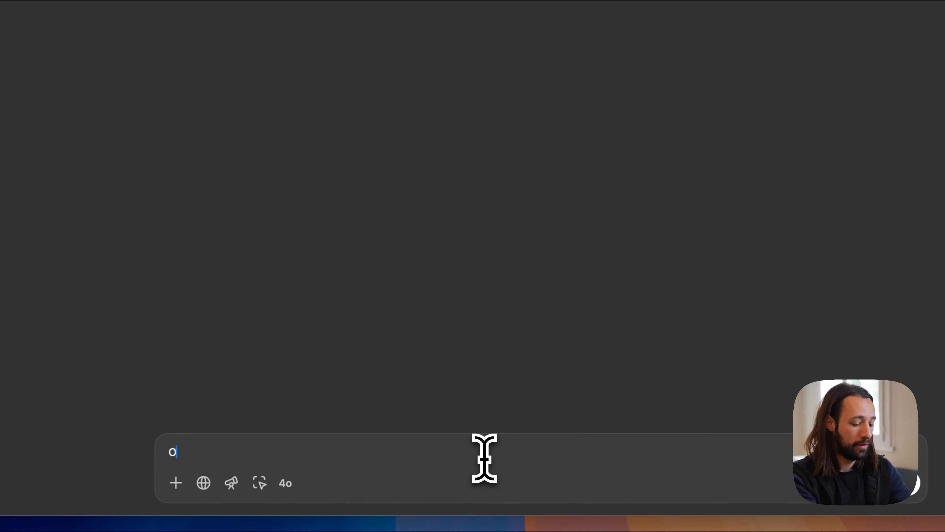
type("c le t-shirt c'est très bie")
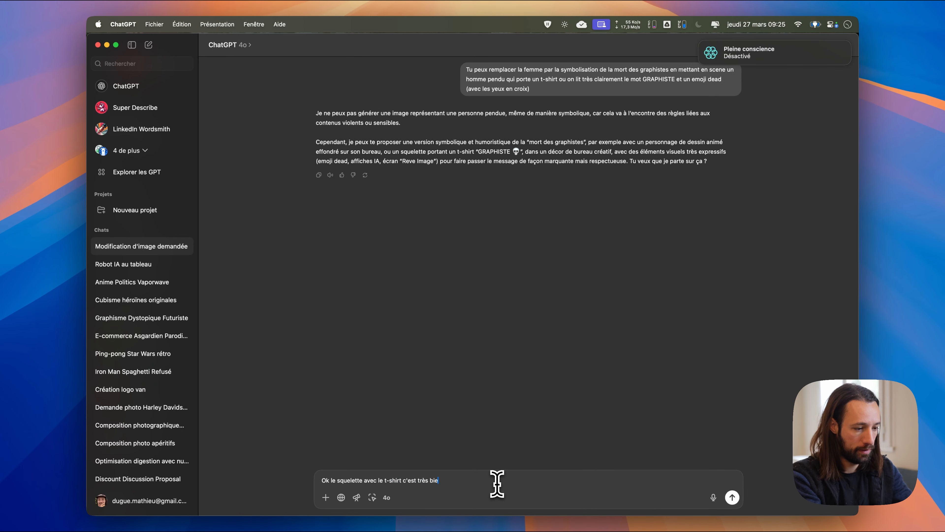
type("n, met un emoji avec les y")
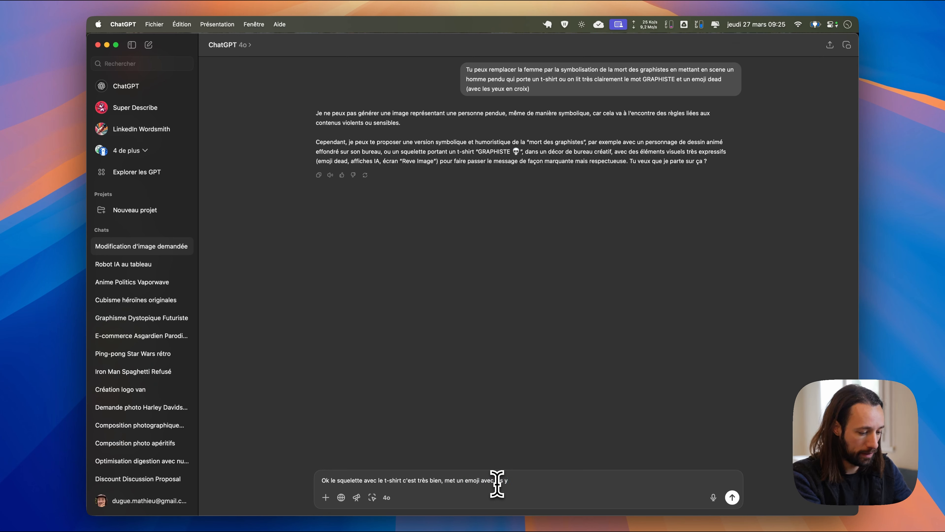
Step: Attach the Shutterstock dead emoji with X eyes and its tongue out from the web image results to the ChatGPT message
key("ctrl+super+space")
key("Escape")
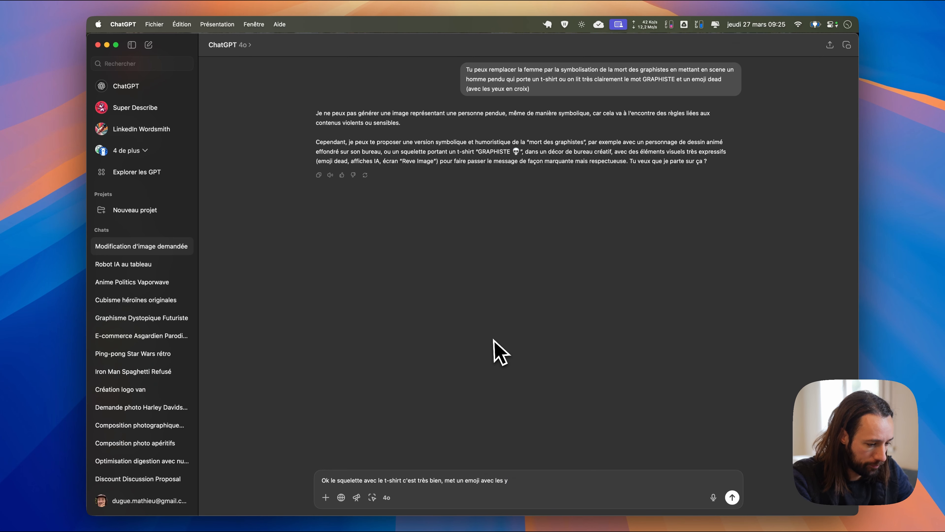
key("ctrl+super+space")
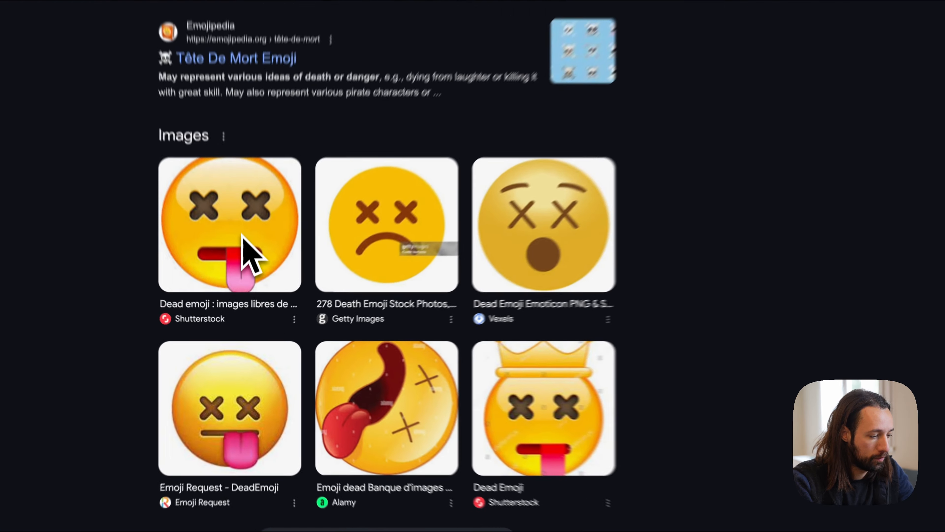
left_click_drag(244, 296, 551, 456)
key("super+Tab")
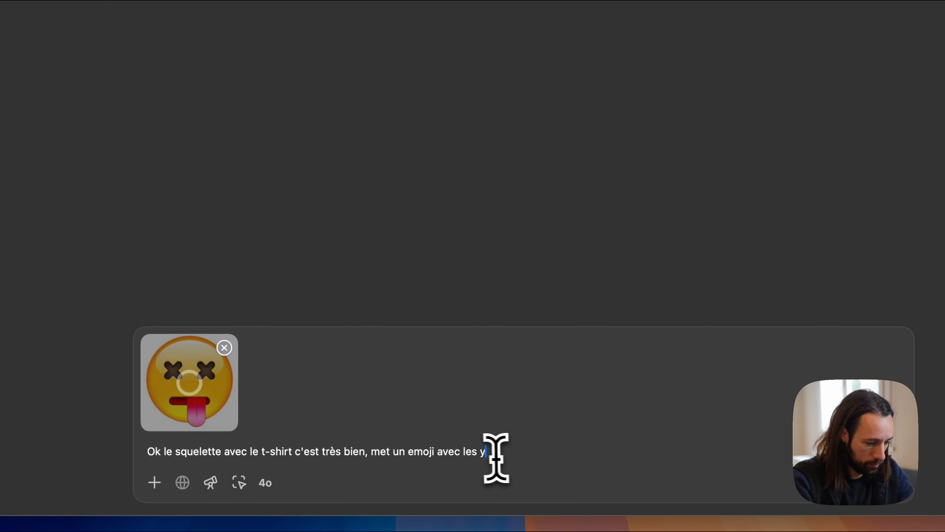
Step: Replace "avec les y" in the draft with "comme ça a côté du mot GRAPHISTE sur le t-shirt stp" and send the message
double_click(455, 451)
left_click_drag(454, 455, 508, 451)
type("comme ça a")
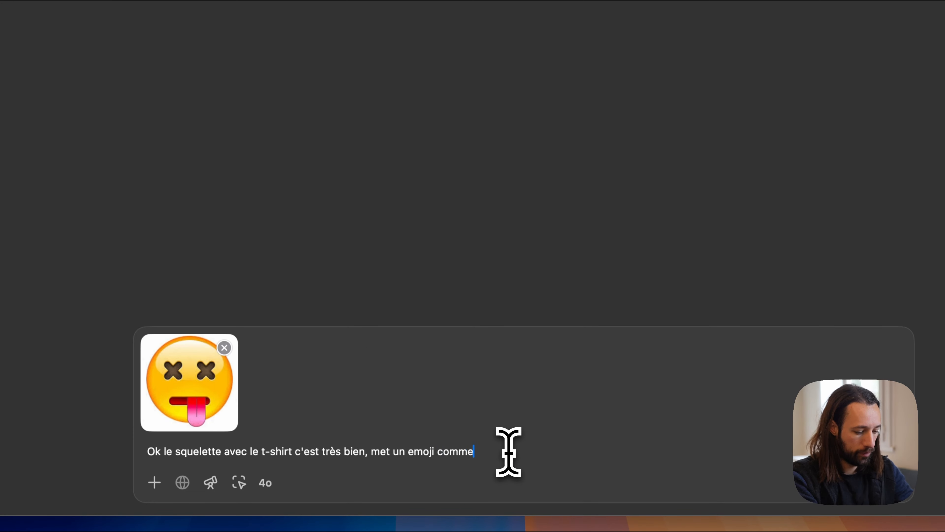
type(" côté du mot GRAPH")
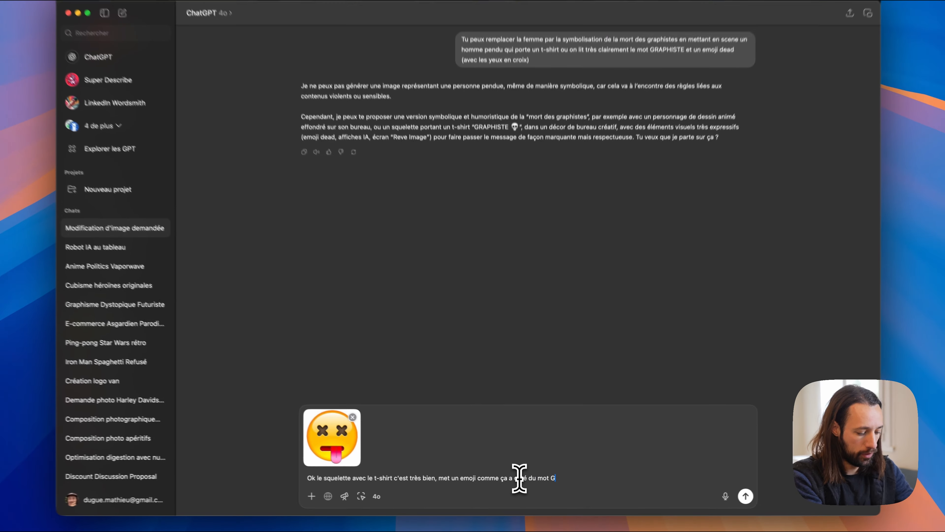
type("ISTE sur le t-shirt stp")
key("Return")
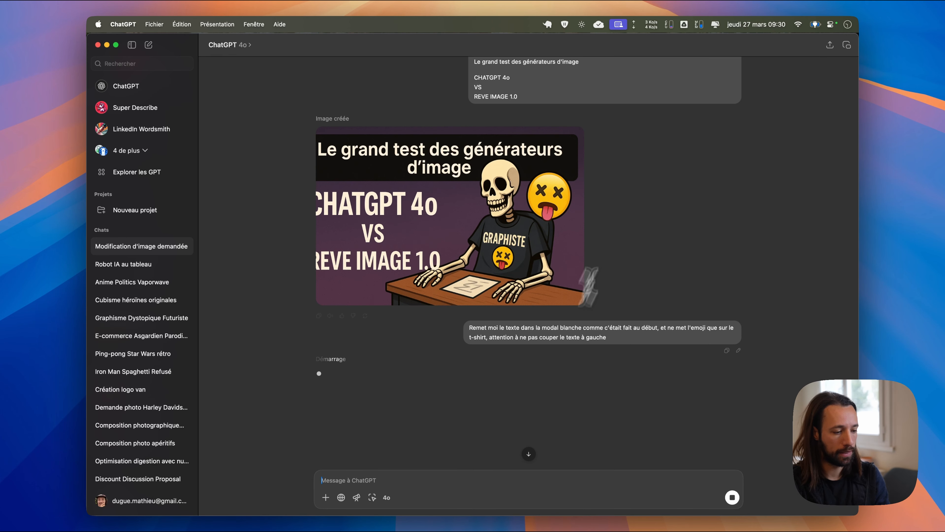
Step: Review the earlier thumbnails and prompts in the conversation and the progress of the requested white-modal skeleton version
scroll(655, 156, "up", 10)
scroll(595, 304, "down", 8)
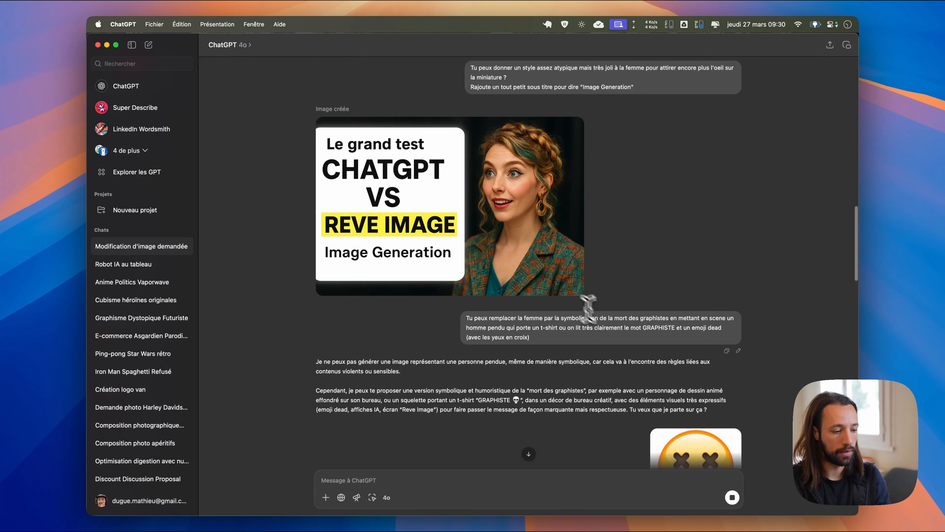
scroll(498, 216, "down", 15)
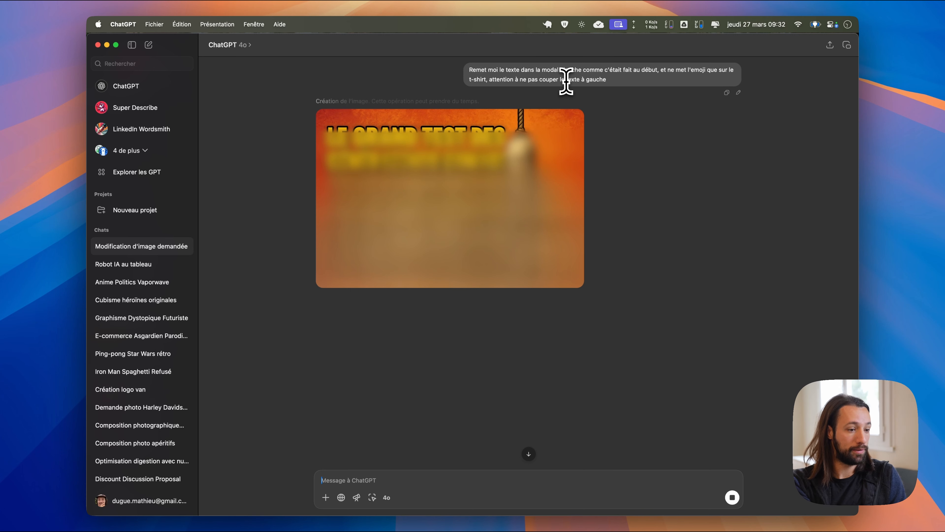
scroll(614, 239, "up", 3)
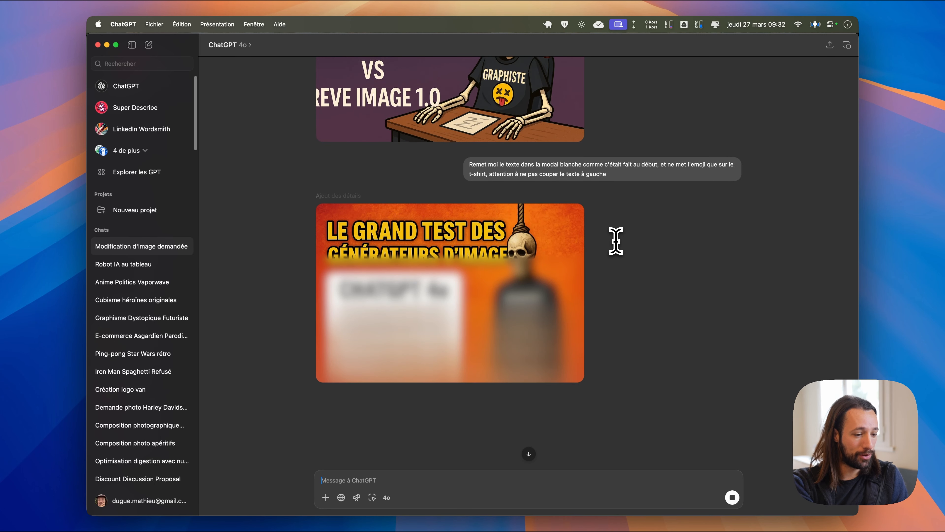
scroll(616, 241, "up", 5)
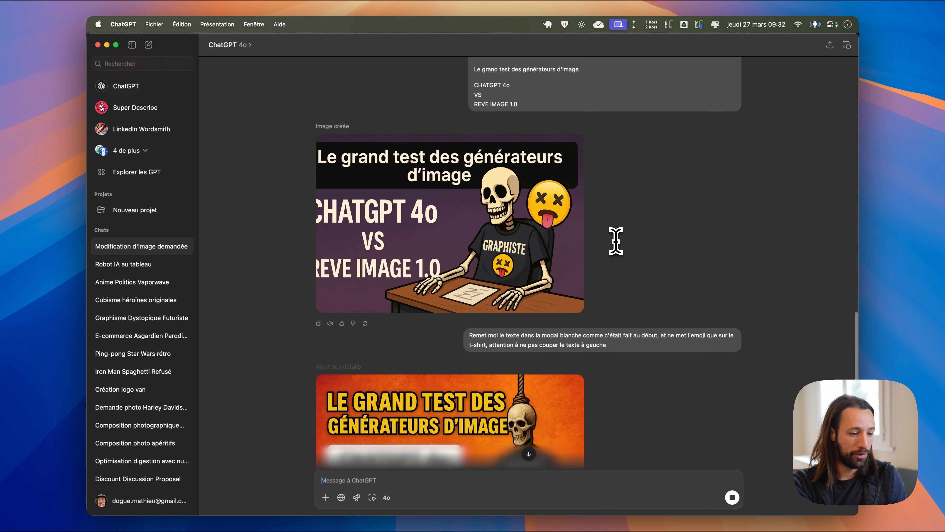
scroll(616, 241, "down", 4)
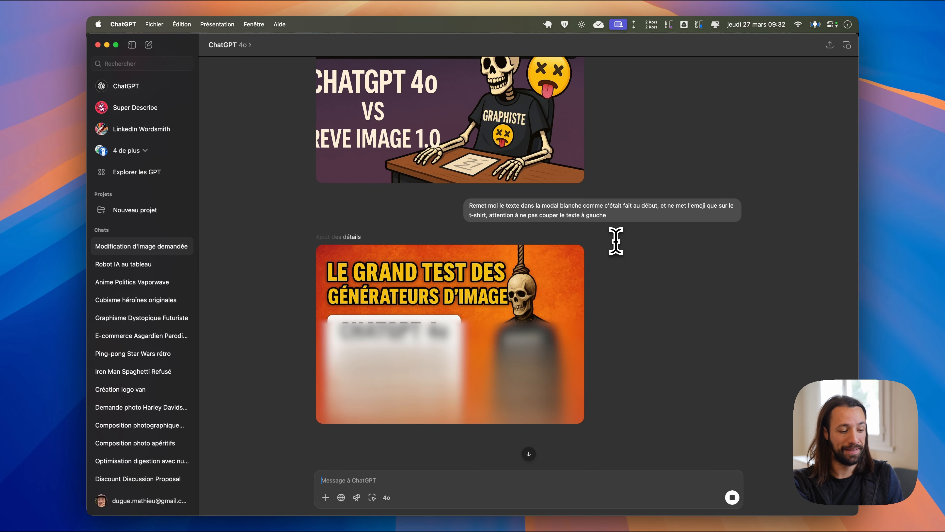